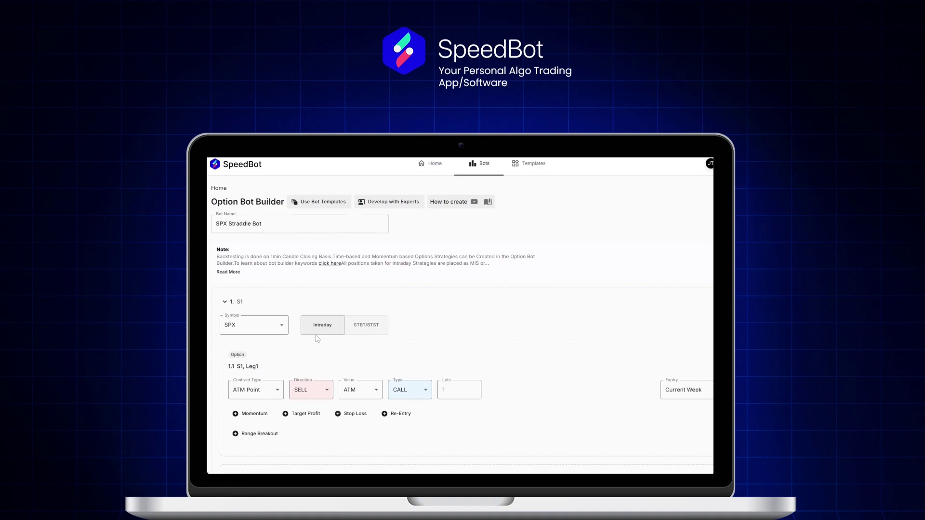
- Change the Expiry of both Leg1 (call) and Leg2 (put) from Current Week to 0 DTE
scroll(317, 338, "down", 2)
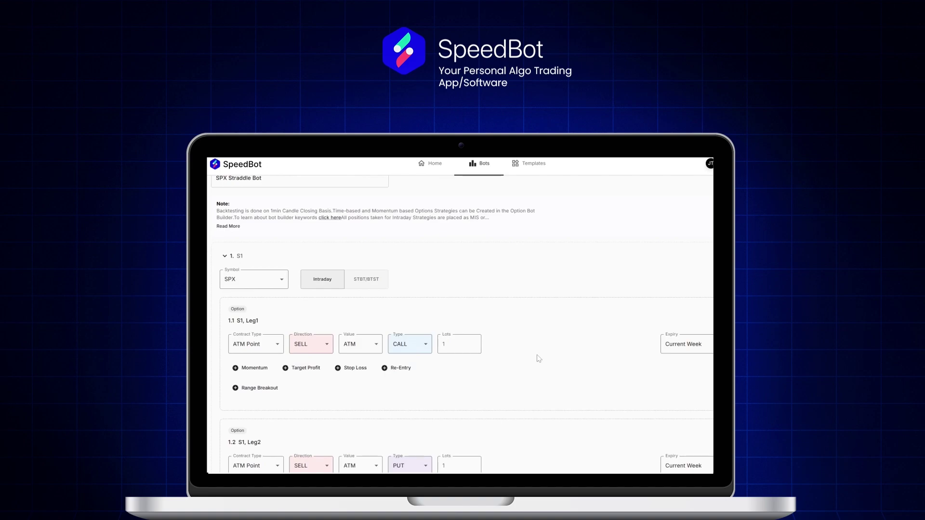
left_click(704, 351)
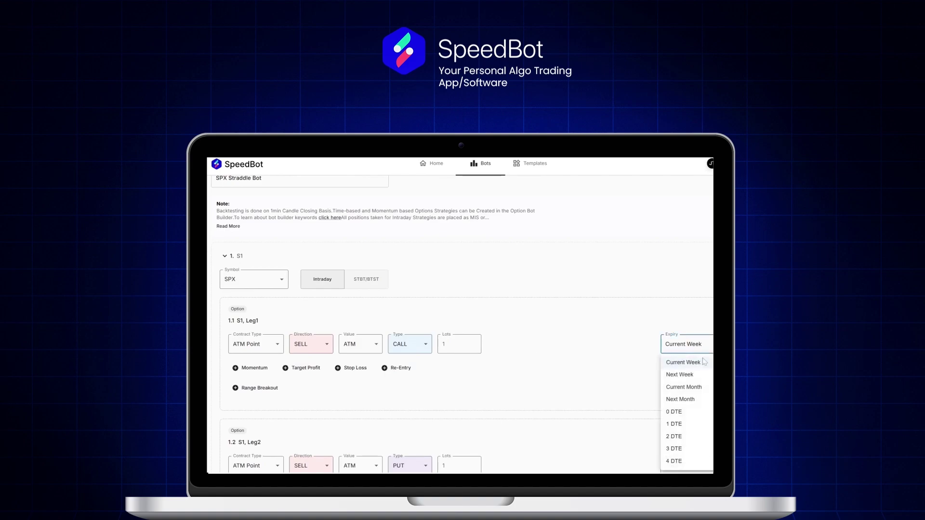
left_click(693, 412)
scroll(626, 373, "down", 1)
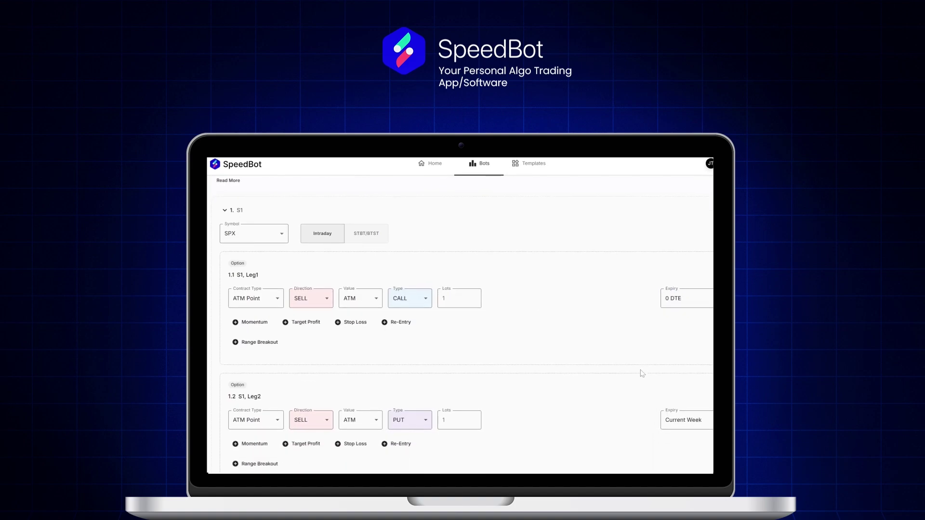
left_click(696, 424)
left_click(690, 420)
scroll(508, 386, "down", 1)
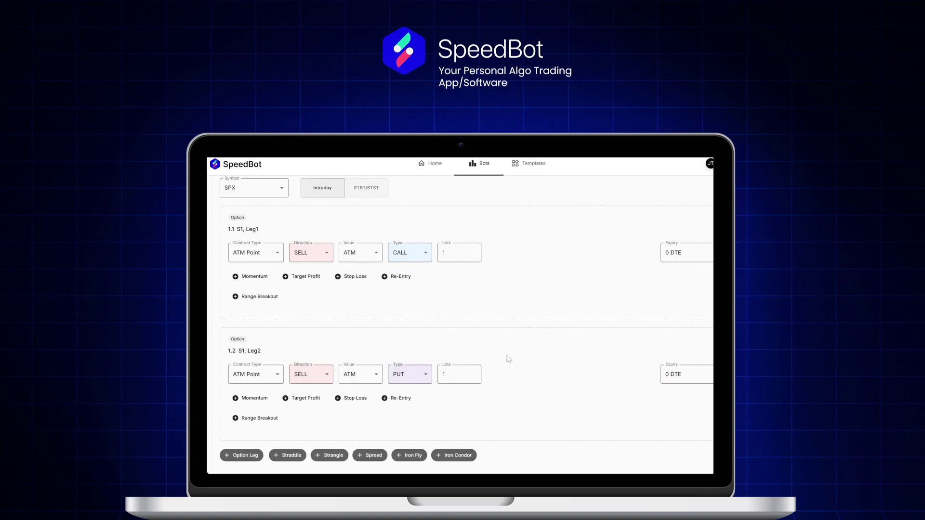
scroll(493, 347, "down", 3)
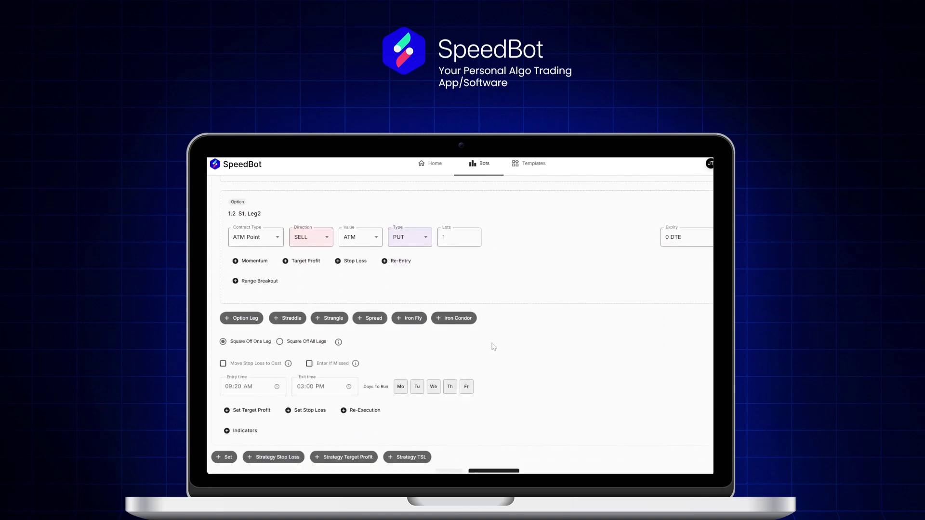
- Set the entry time minutes so the strategy enters at 09:35 AM, keeping the 03:00 PM exit
left_click(238, 390)
type("5")
scroll(440, 406, "up", 3)
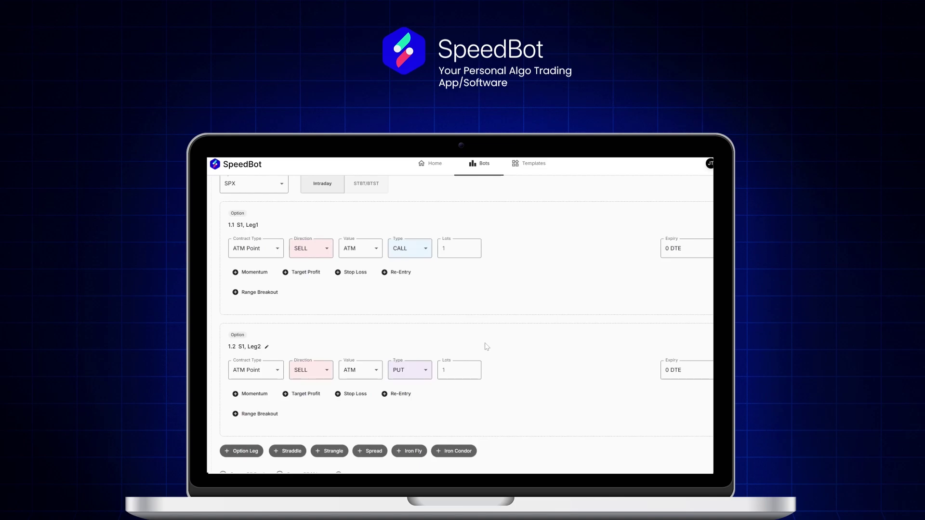
scroll(486, 346, "down", 3)
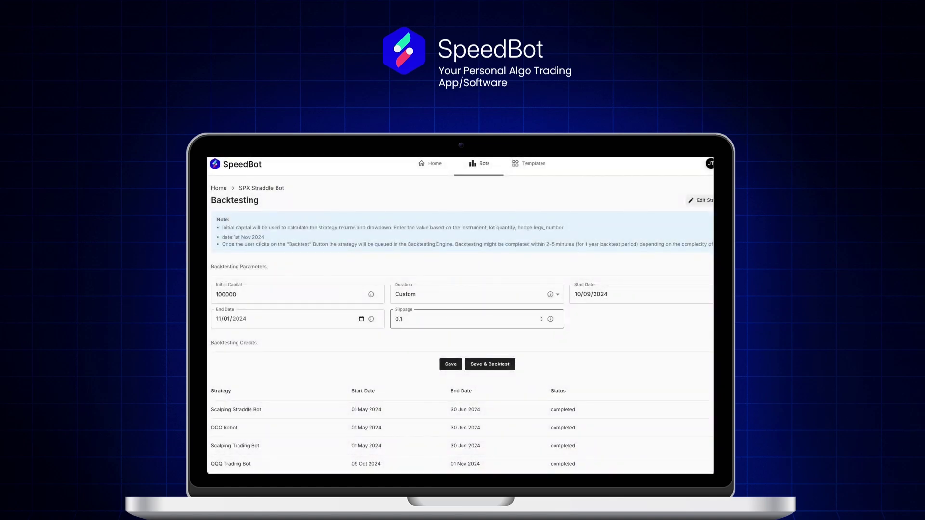
- Raise Initial Capital to 1000000 and set the backtest start date to 05/01/2024
left_click(236, 294)
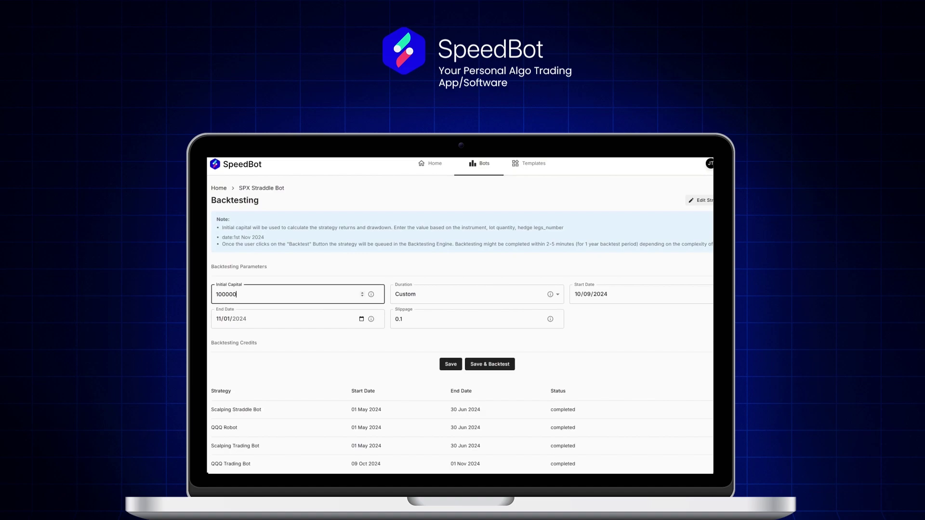
type("0")
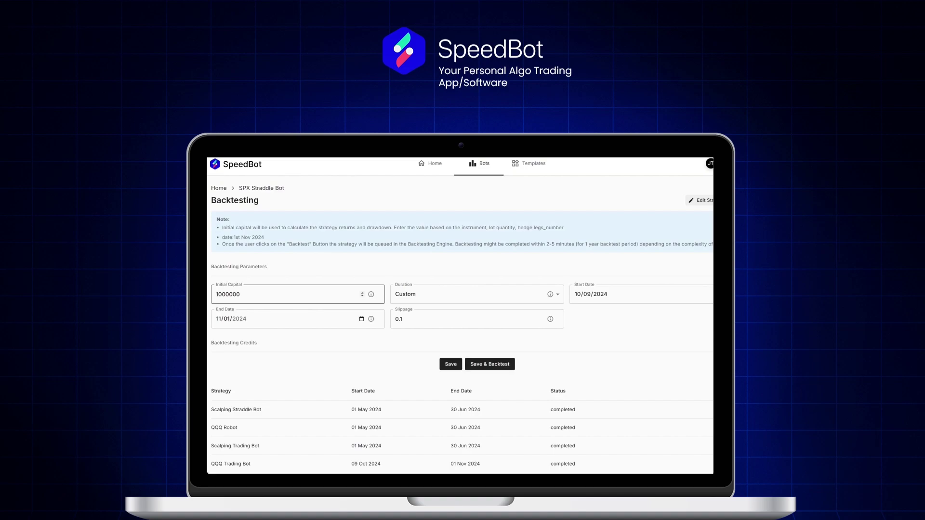
left_click(681, 300)
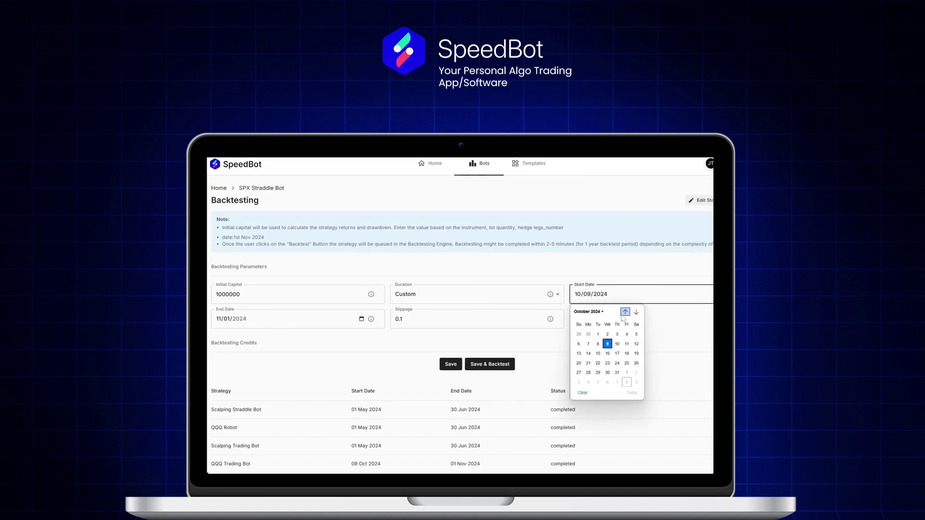
left_click(599, 314)
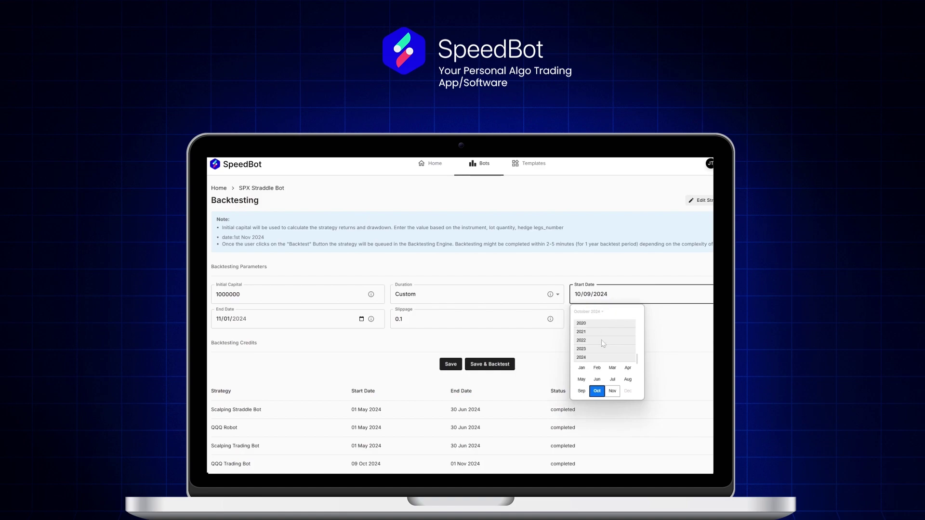
left_click(581, 379)
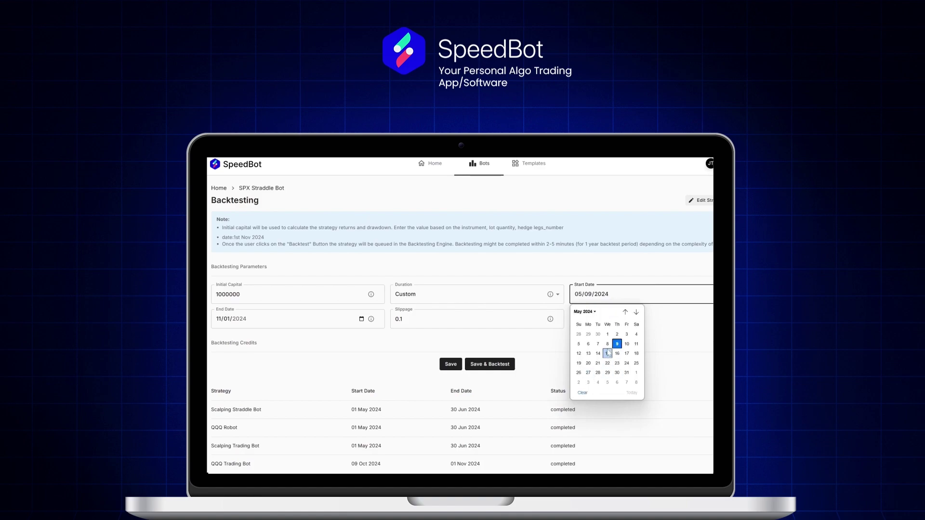
left_click(609, 338)
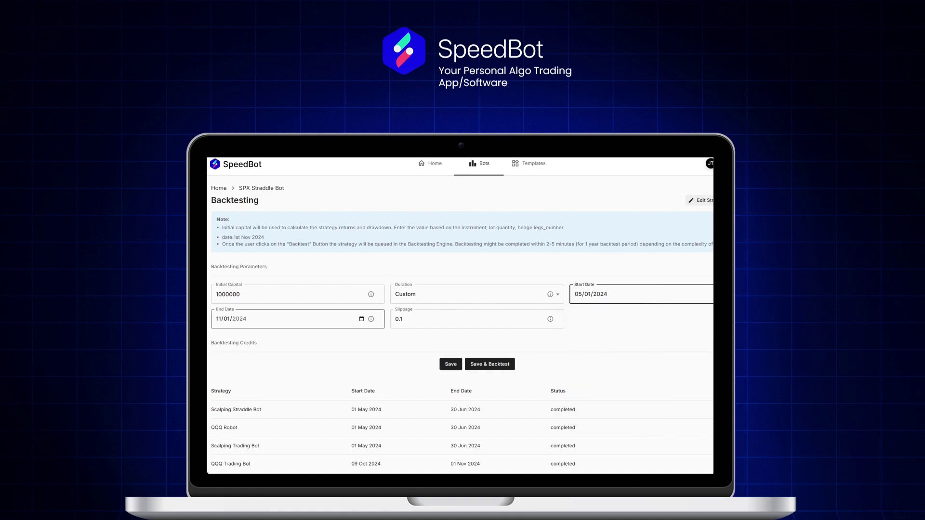
- Set the backtest end date to 06/30/2024
left_click(361, 319)
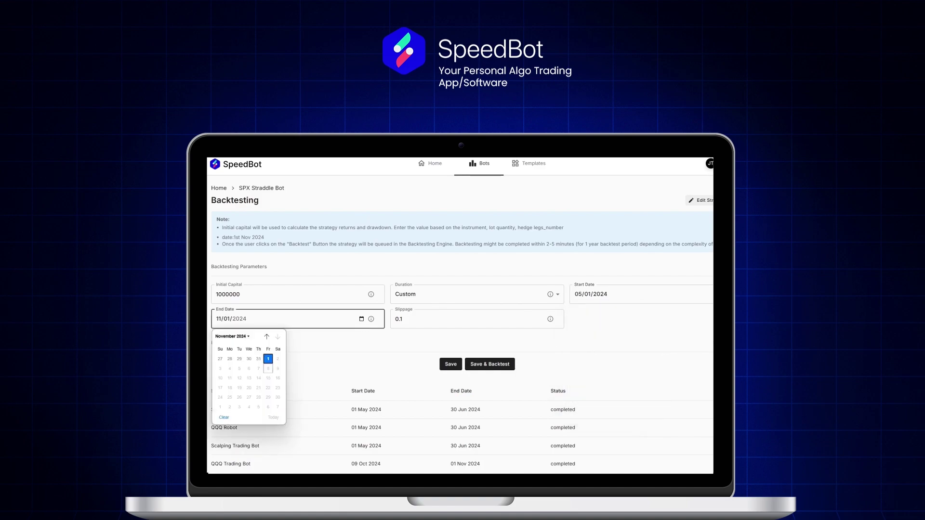
left_click(246, 336)
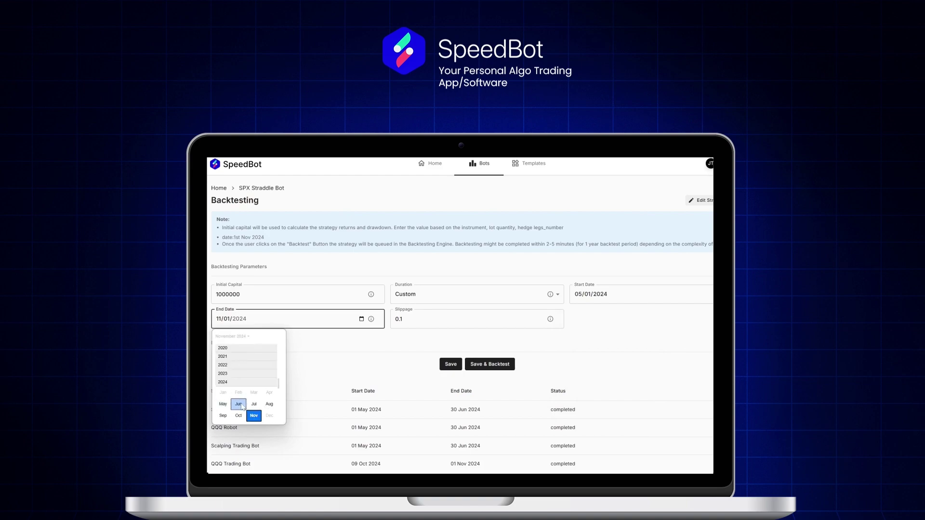
left_click(240, 405)
left_click(220, 407)
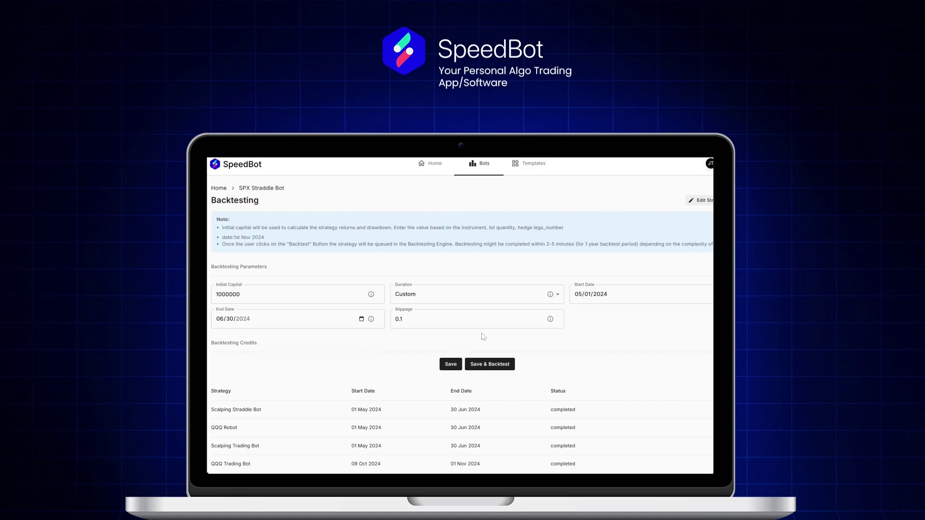
- Save SPX Straddle Bot and start its 01 May–30 Jun 2024 backtest, now listed as running
left_click(483, 363)
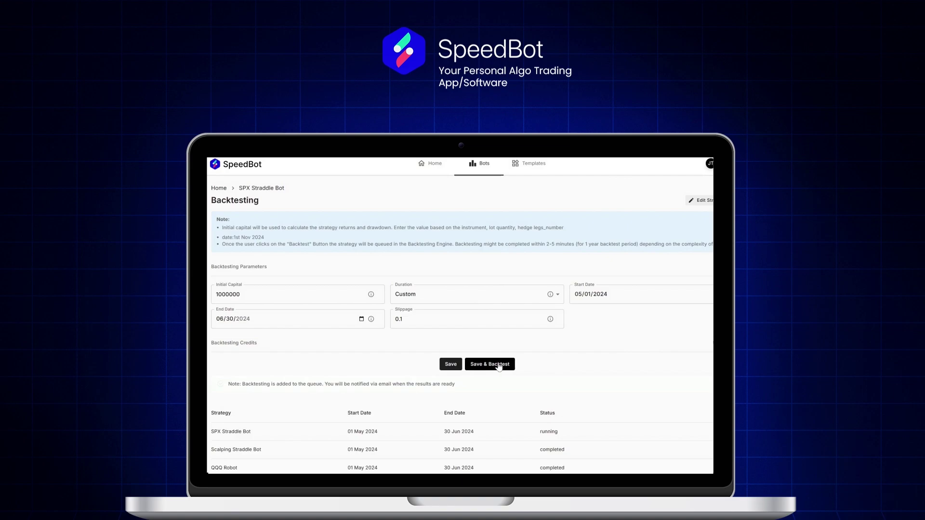
double_click(546, 432)
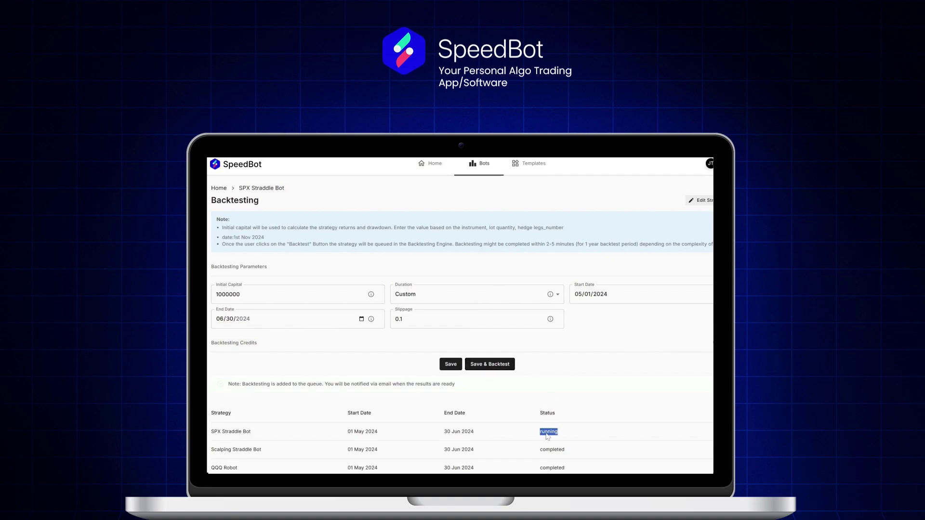
left_click(578, 370)
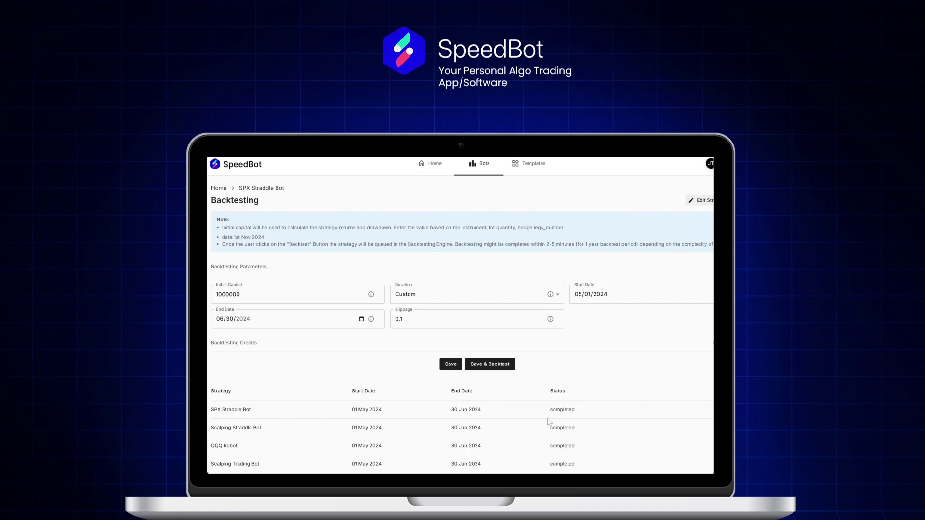
- Open the 'Backtest result ready | SPX Straddle Bot' notification to view the statistics
left_click_drag(547, 413, 580, 414)
left_click(609, 375)
left_click(710, 164)
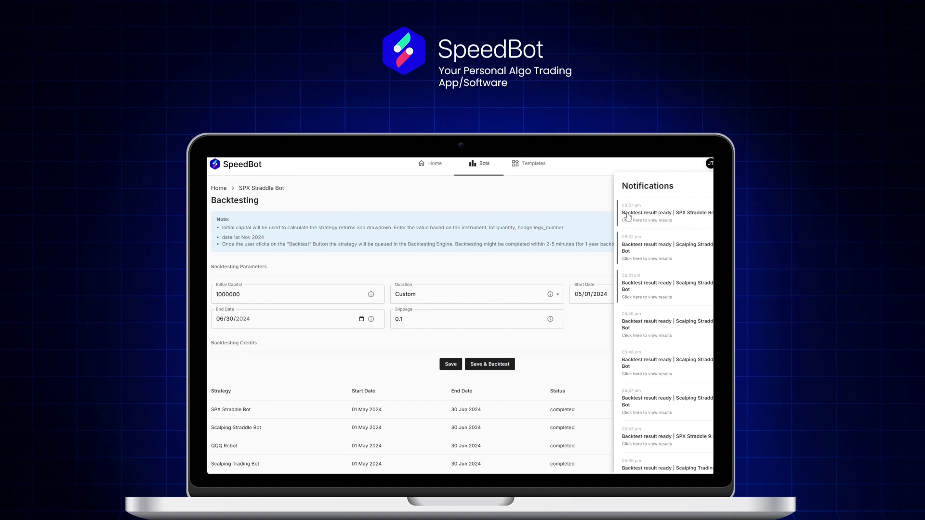
left_click(566, 194)
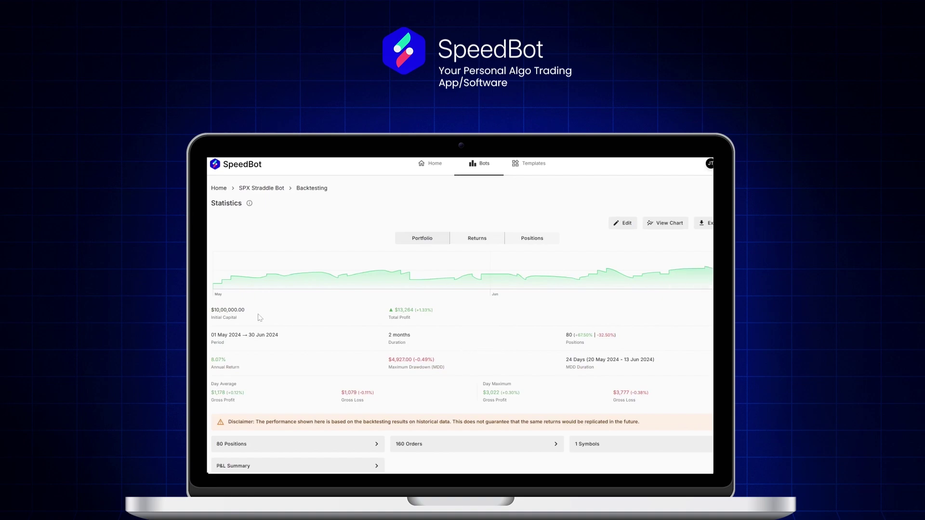
mouse_move(224, 292)
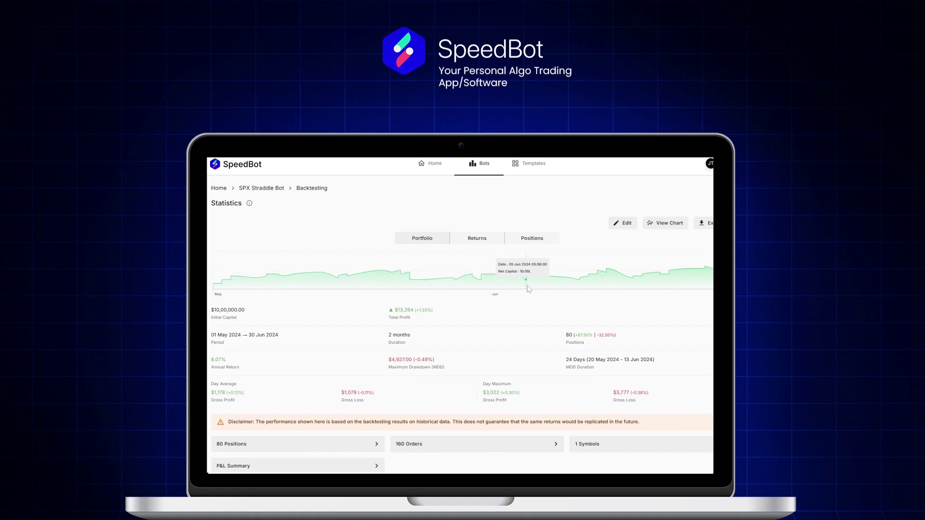
triple_click(427, 311)
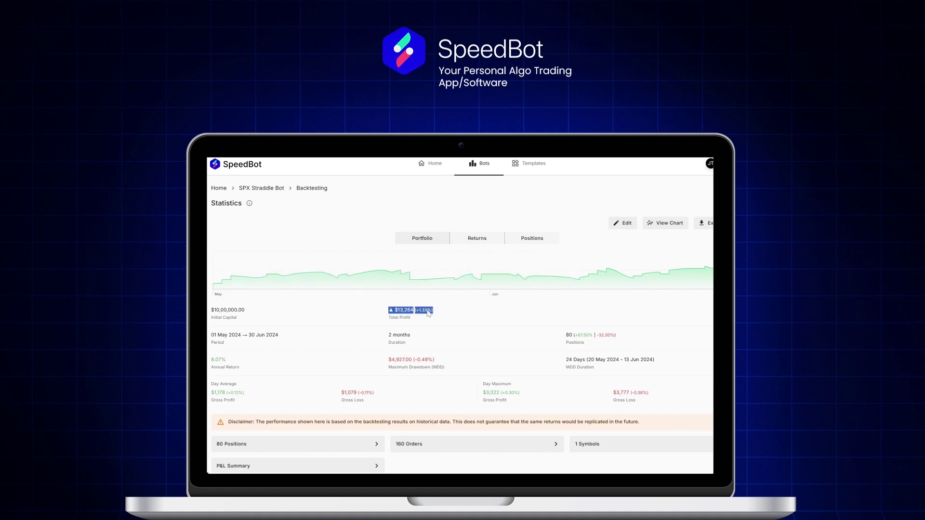
left_click(459, 315)
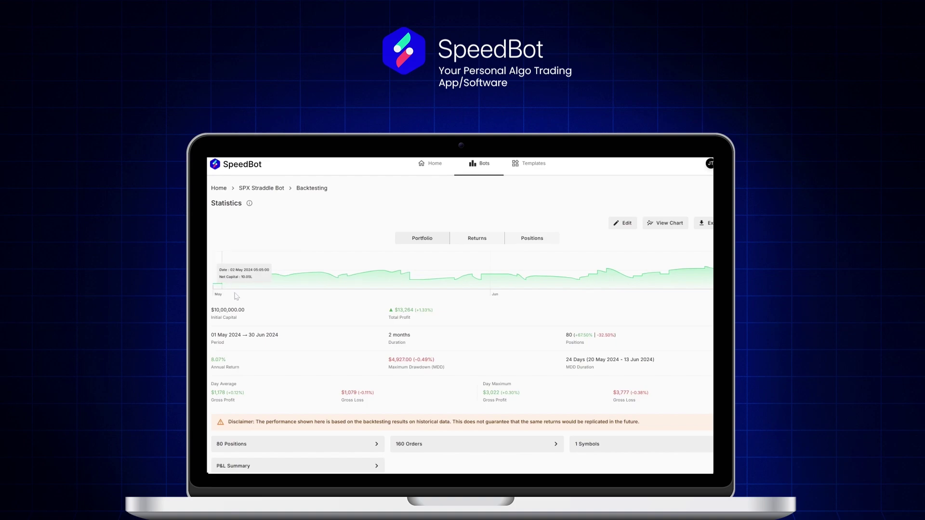
left_click_drag(396, 311, 412, 312)
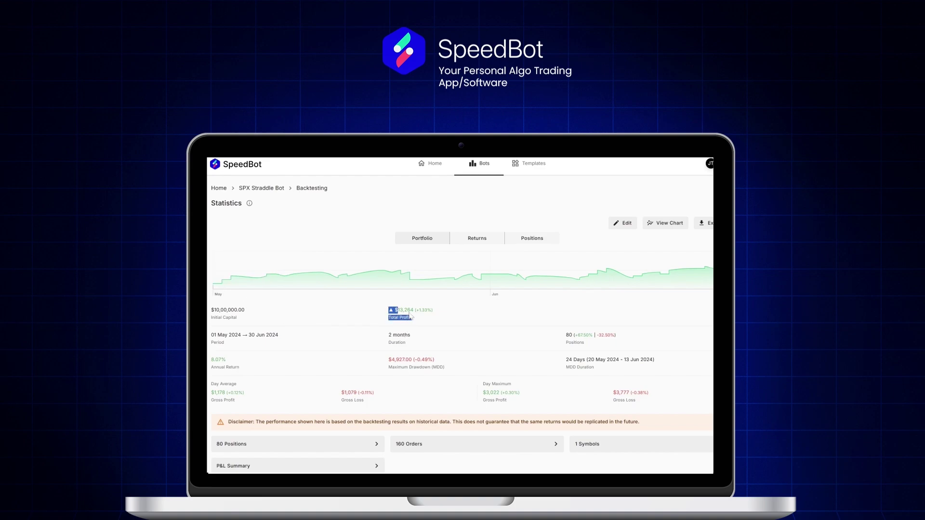
left_click(413, 312)
left_click_drag(211, 361, 242, 361)
left_click(247, 361)
triple_click(419, 365)
left_click(444, 362)
left_click_drag(212, 393, 264, 393)
left_click(264, 393)
left_click_drag(332, 395, 399, 395)
left_click(399, 395)
left_click_drag(482, 393, 534, 396)
left_click(534, 396)
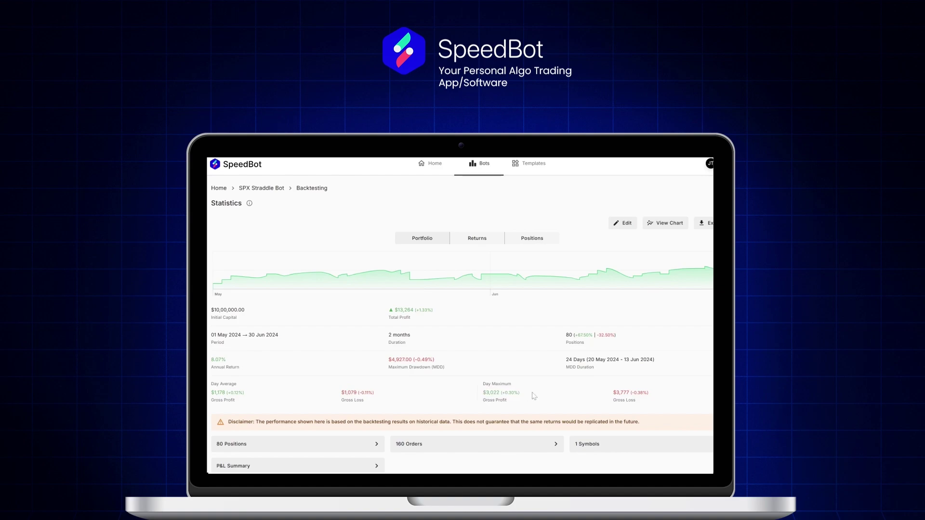